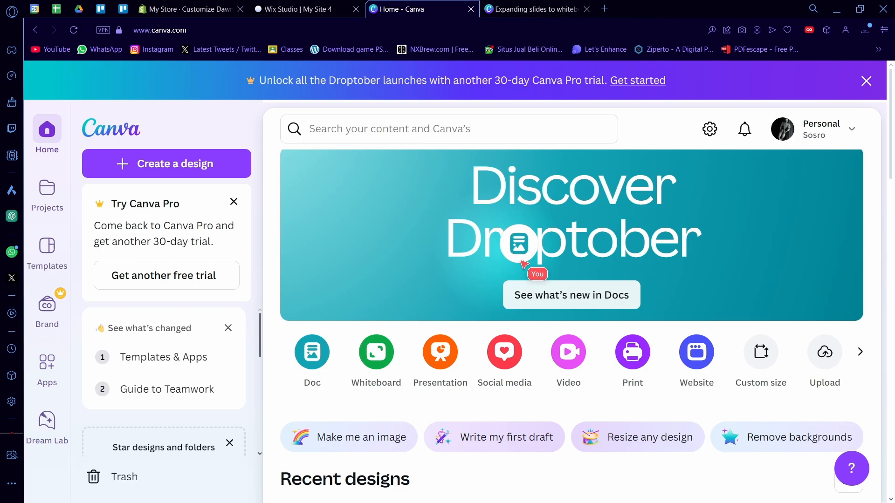
Step: Start a new blank presentation from the Canva home page
click(438, 362)
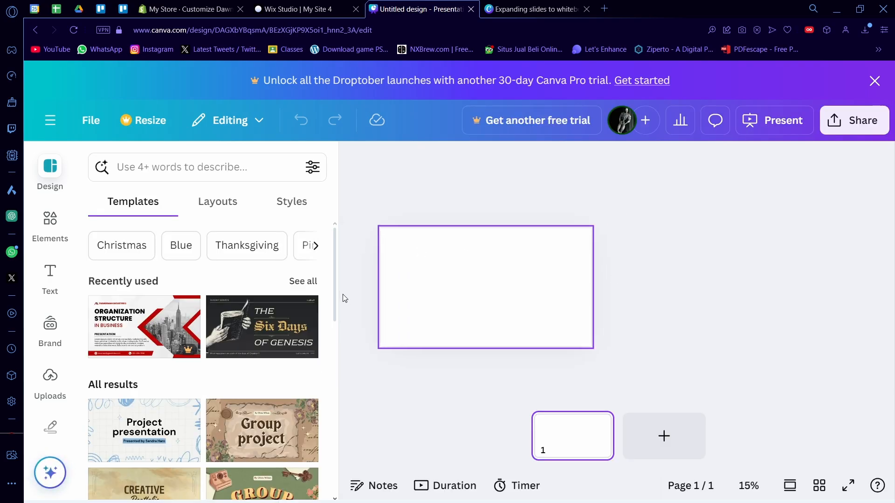
scroll(267, 280, down, 3)
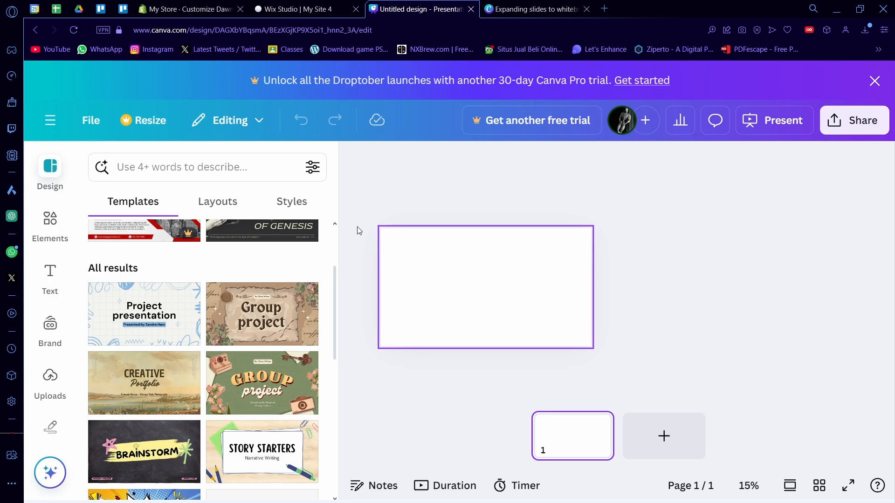
Step: Expand the blank presentation page into a whiteboard via its context menu
right_click(421, 252)
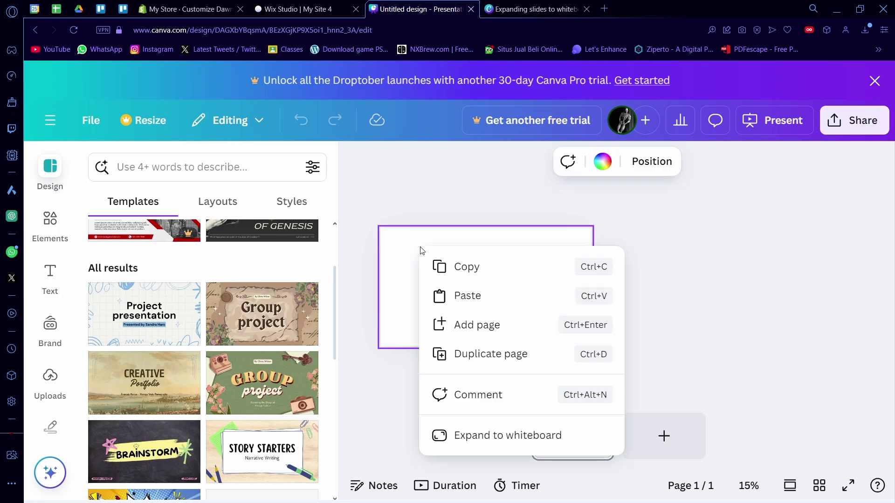
click(505, 443)
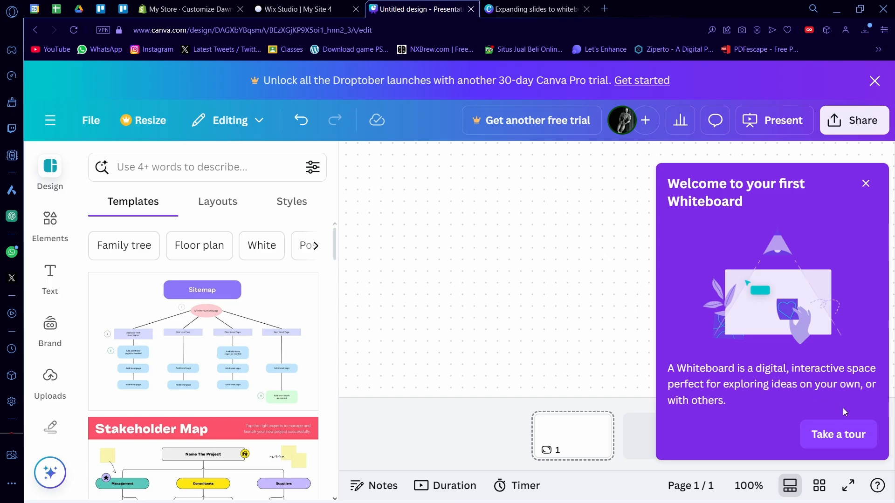
Step: Walk through all four tips of the whiteboard tour and dismiss it
click(835, 437)
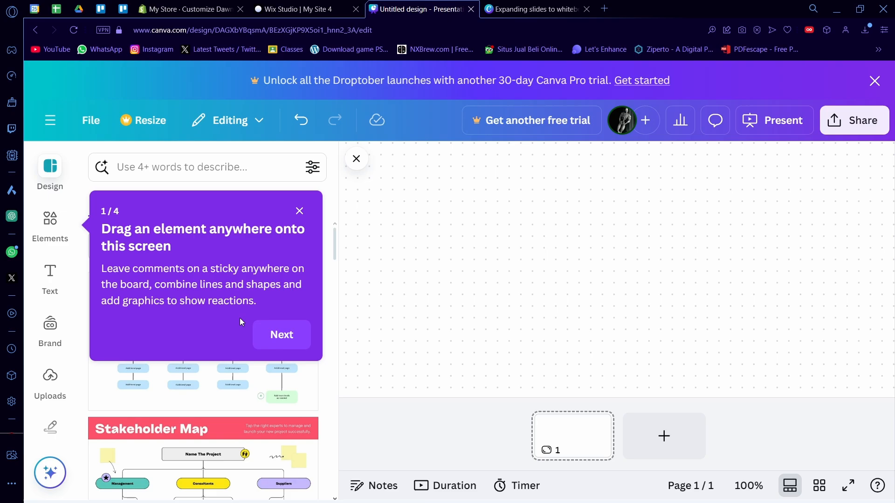
click(284, 337)
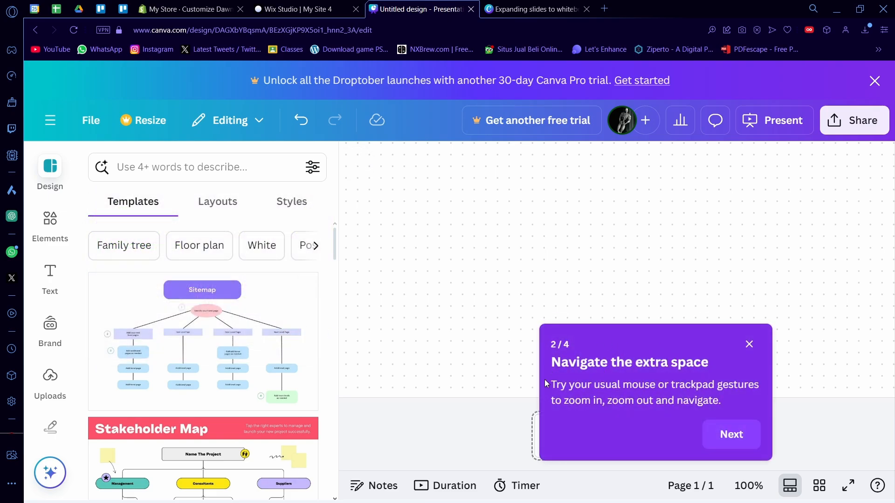
click(721, 435)
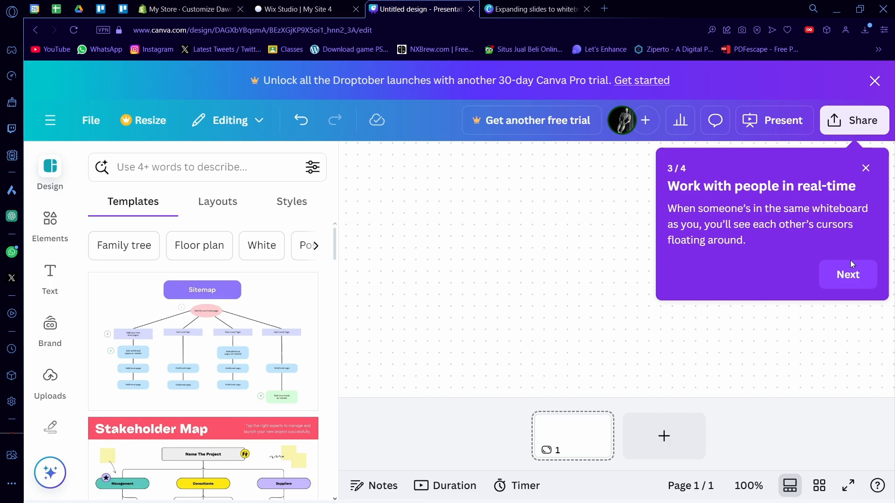
click(848, 273)
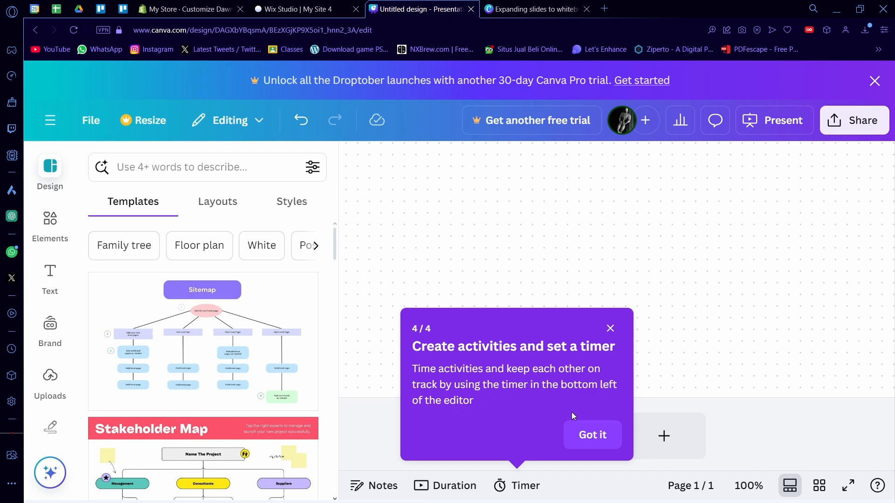
click(593, 434)
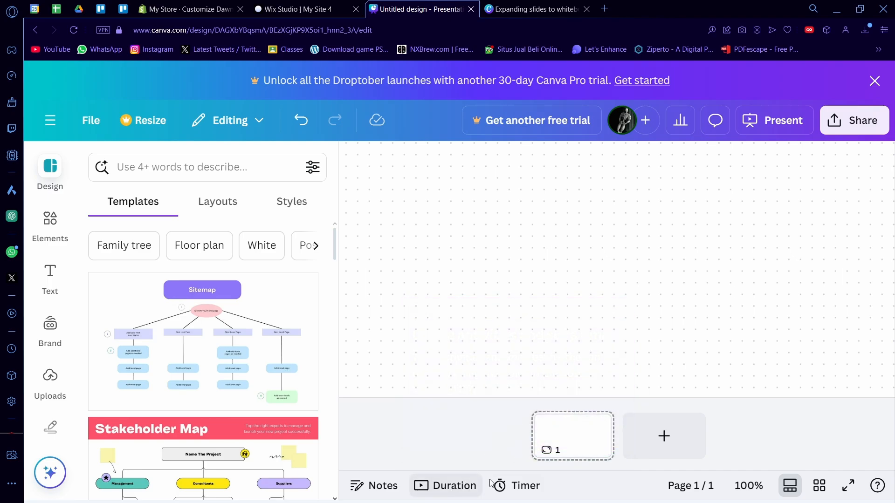
Step: Add a five-minute countdown timer, start and pause it, then bring up sharing settings
click(517, 487)
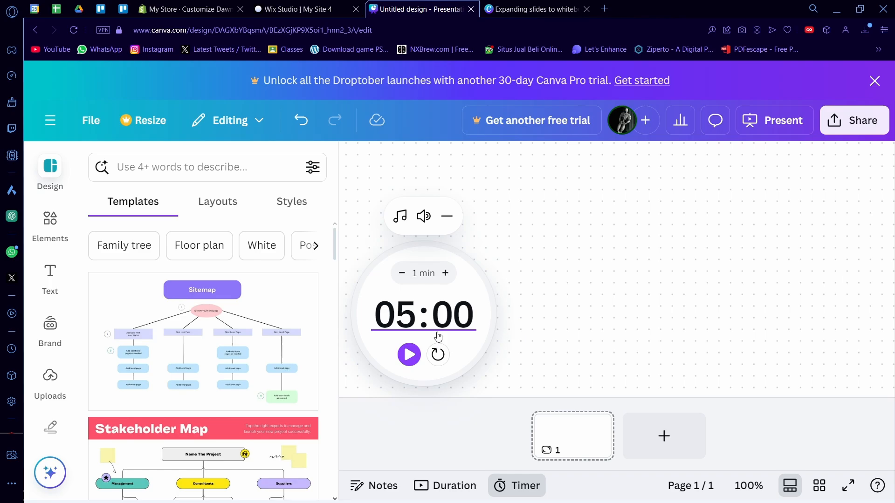
click(410, 354)
click(409, 355)
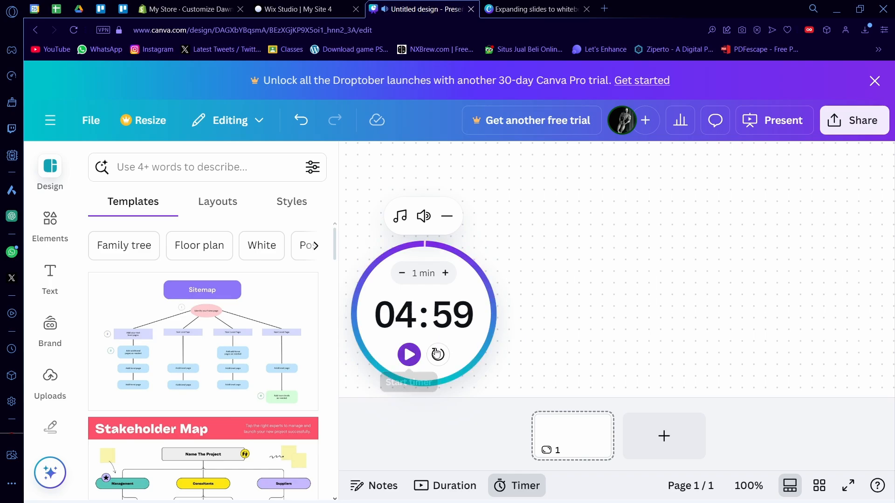
click(843, 121)
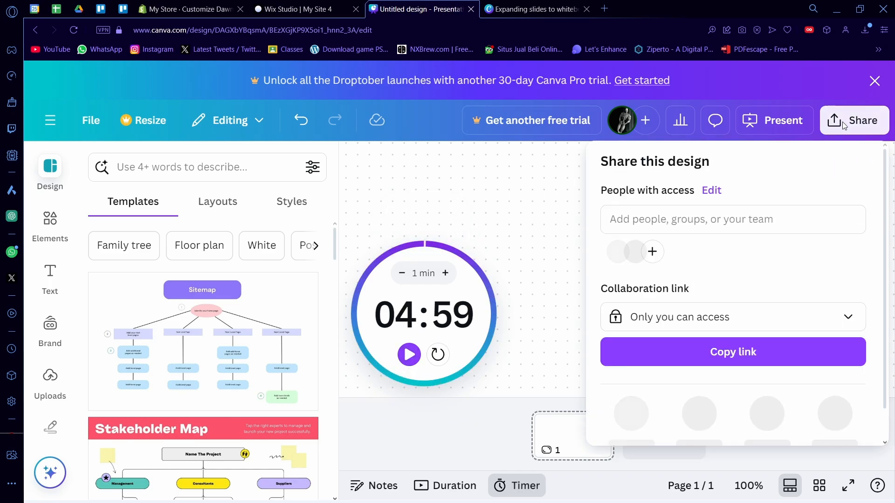
scroll(692, 245, down, 1)
Step: Set the collaboration link to Anyone with the link (Can edit) and close sharing
click(665, 260)
click(665, 362)
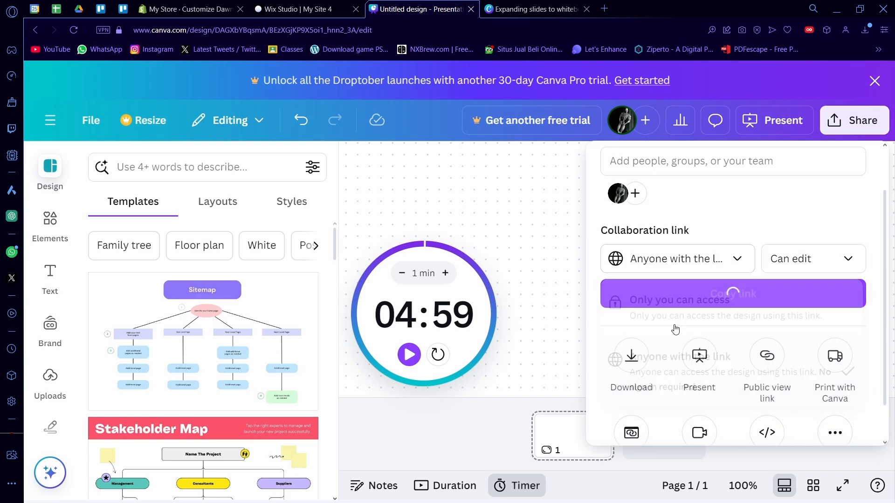
click(455, 297)
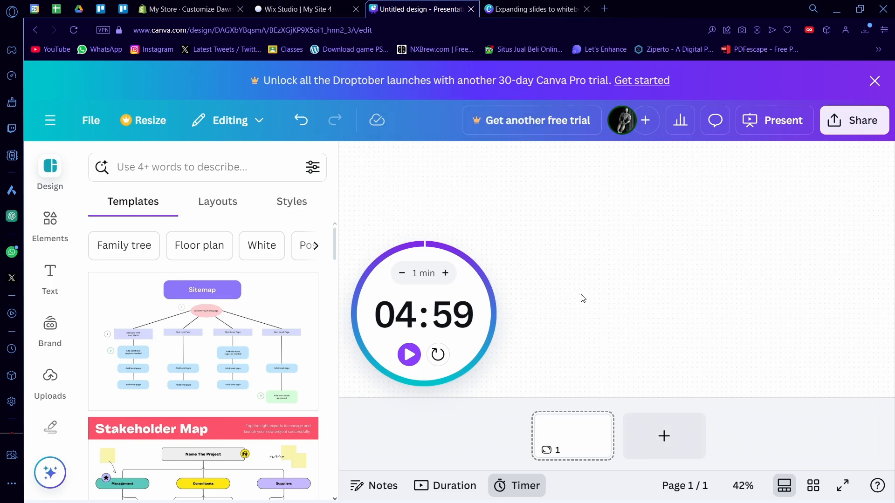
scroll(623, 290, up, 3)
scroll(623, 289, up, 3)
scroll(623, 290, up, 2)
scroll(624, 290, down, 2)
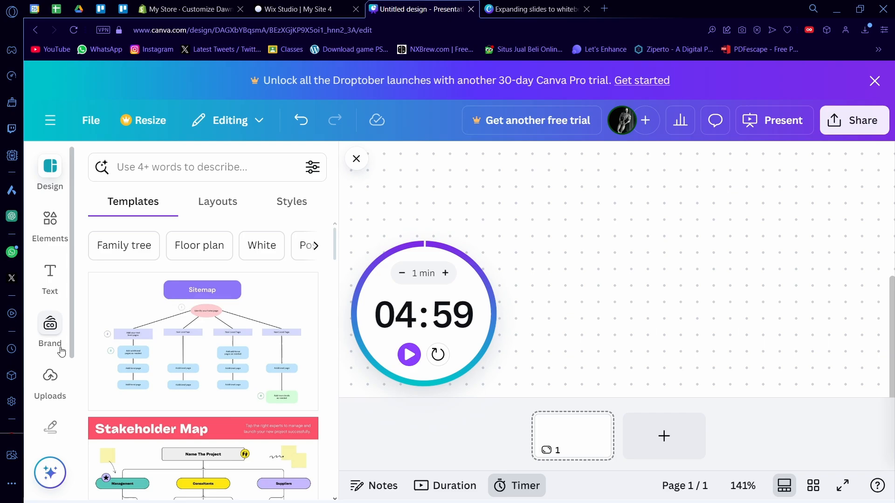
Step: Draw a red pen squiggle across the whiteboard canvas
click(59, 424)
click(91, 238)
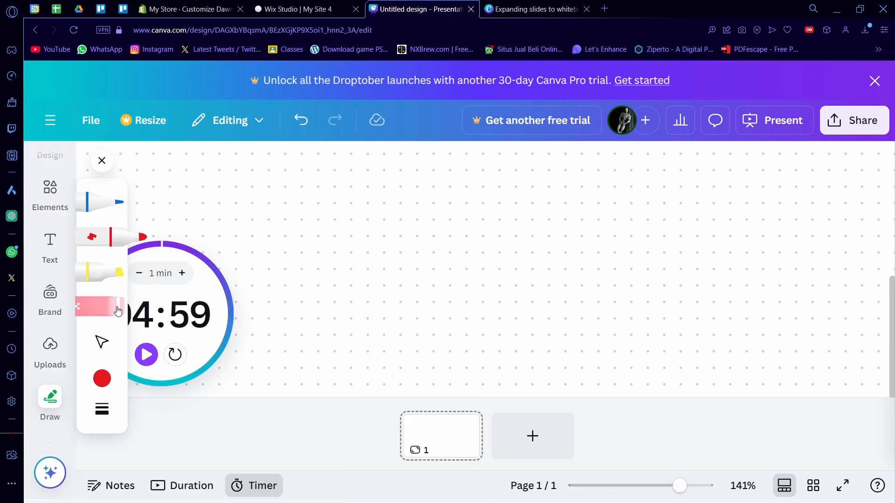
mouse_move(426, 228)
mouse_down()
mouse_move(659, 240)
mouse_move(676, 277)
mouse_up()
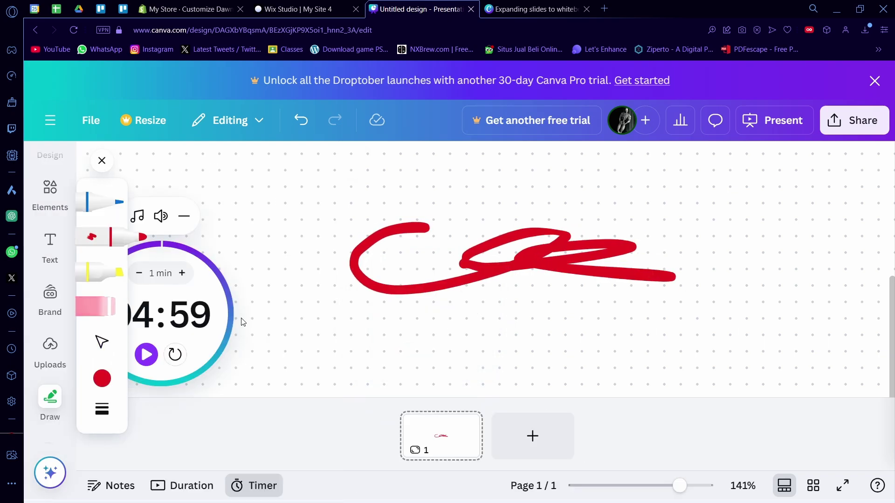
click(56, 200)
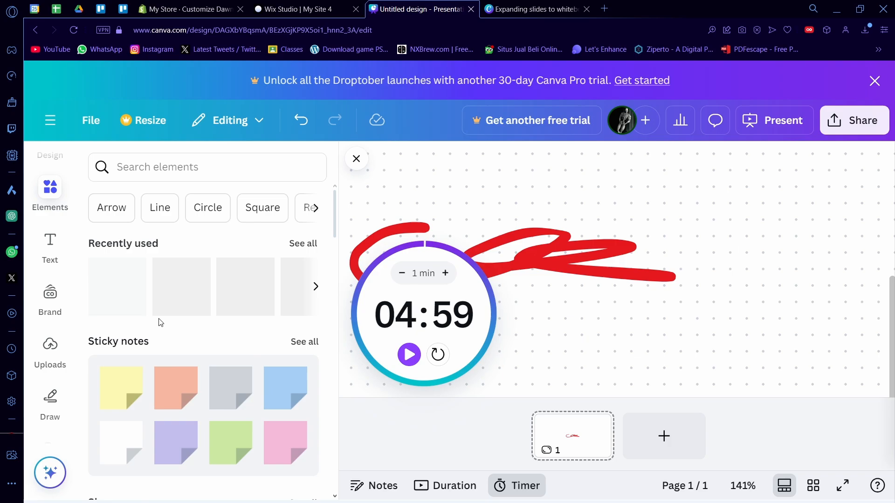
Step: Place a yellow sticky note with a short message on the whiteboard
drag(120, 388, 630, 340)
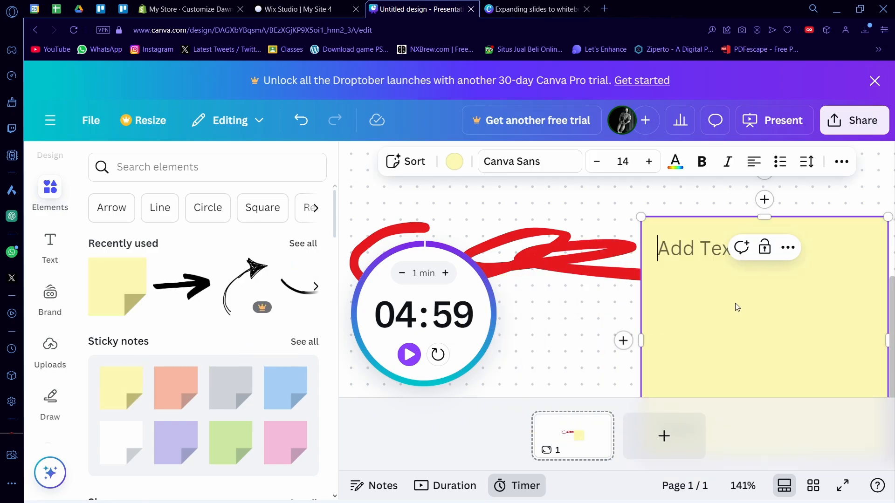
text(please f)
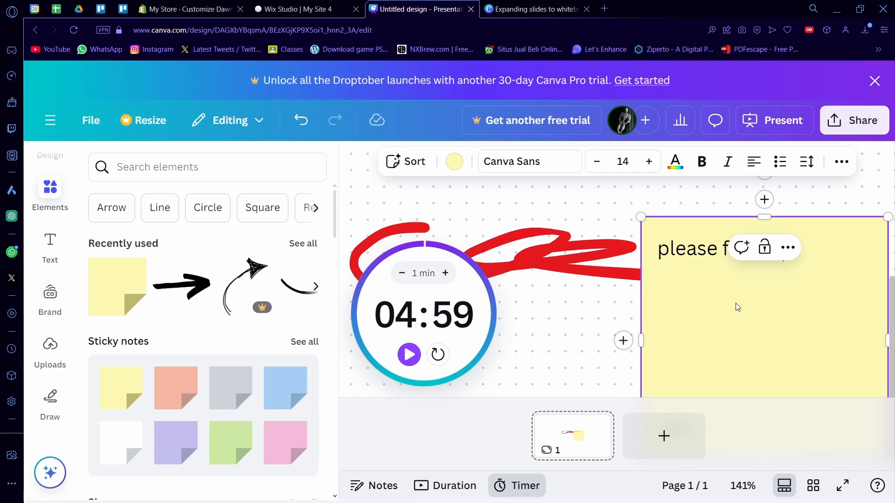
click(586, 318)
scroll(611, 314, down, 2)
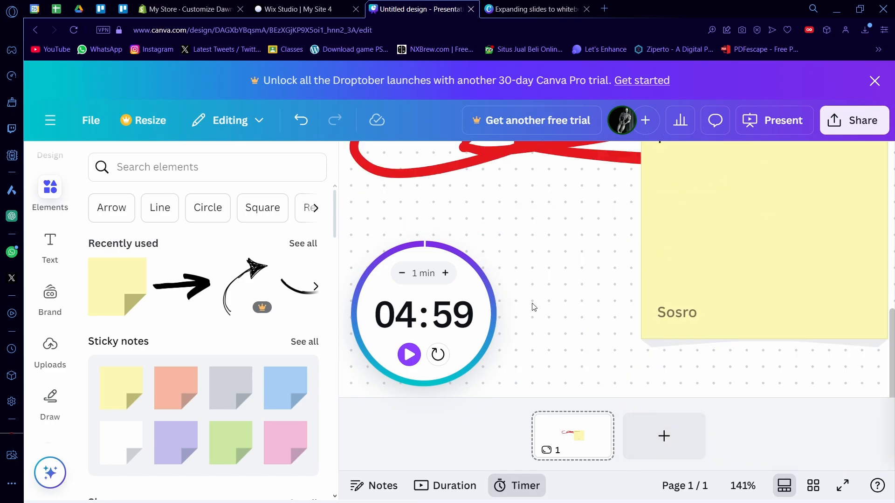
click(57, 127)
Step: Return home, briefly create a whiteboard design, then go back to the home page
click(105, 130)
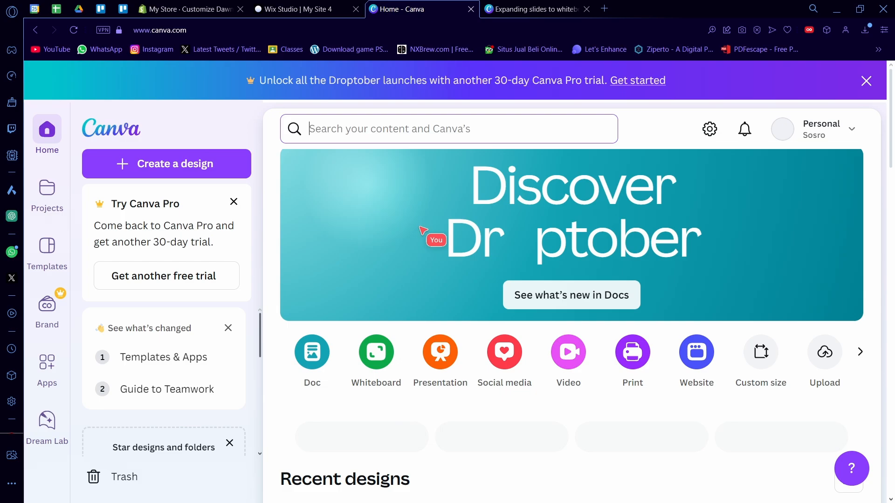
click(385, 355)
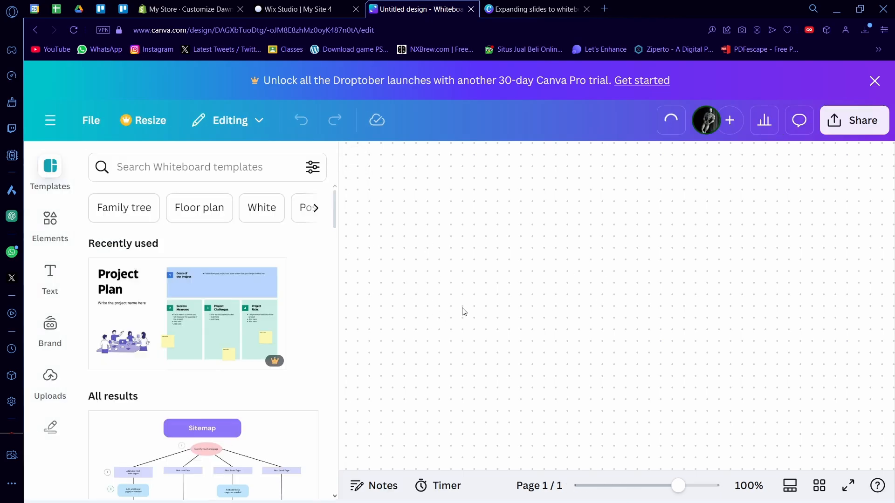
scroll(308, 346, down, 2)
scroll(308, 345, down, 2)
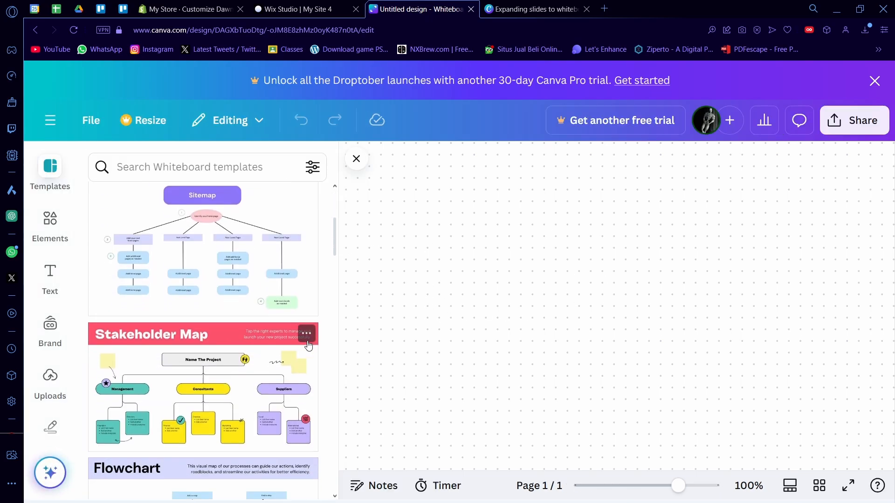
click(50, 121)
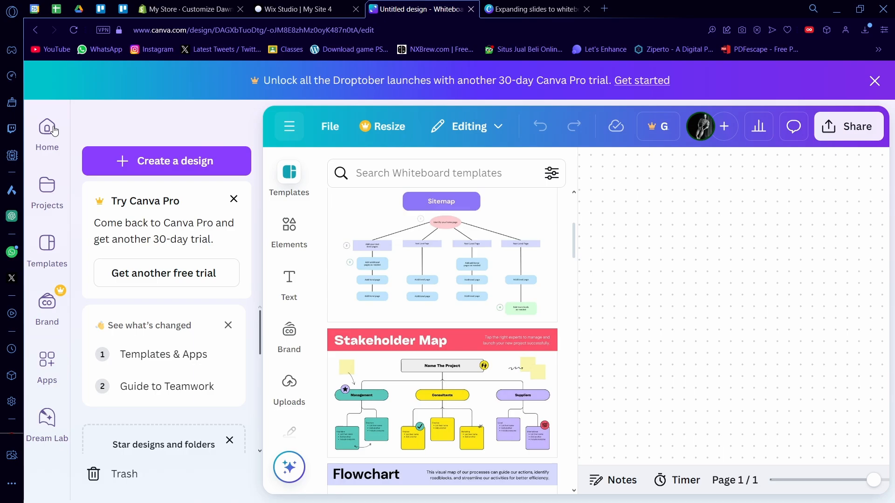
click(101, 134)
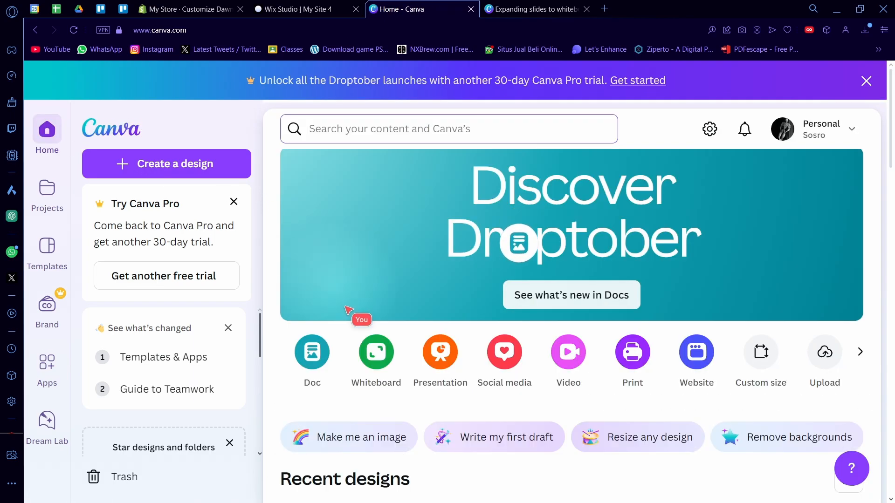
Step: Start a new presentation and apply the Group project template cover to its first slide
click(433, 359)
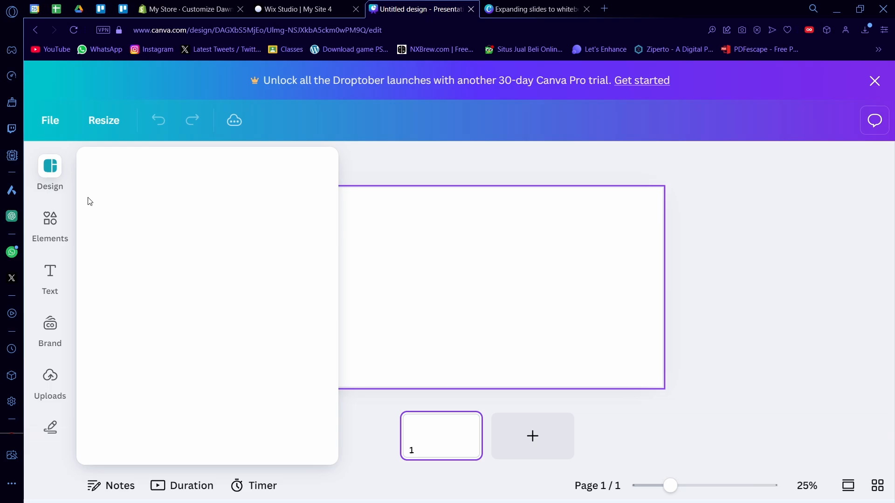
scroll(207, 331, down, 2)
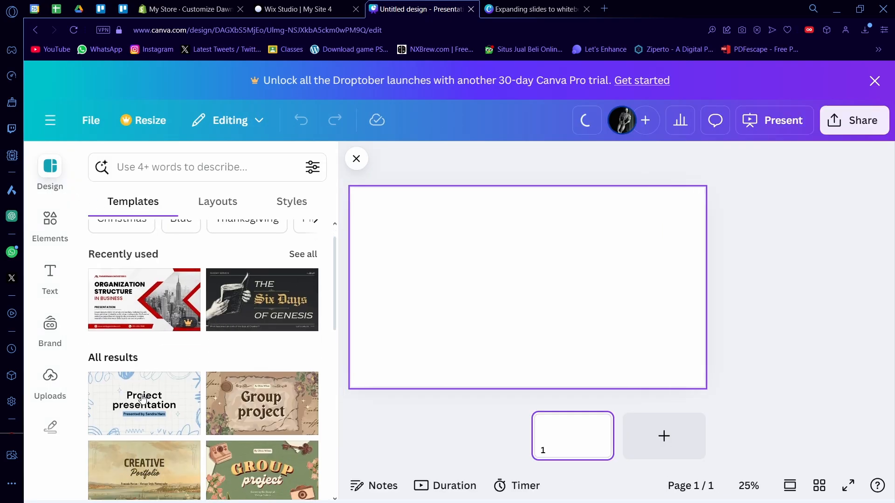
click(208, 332)
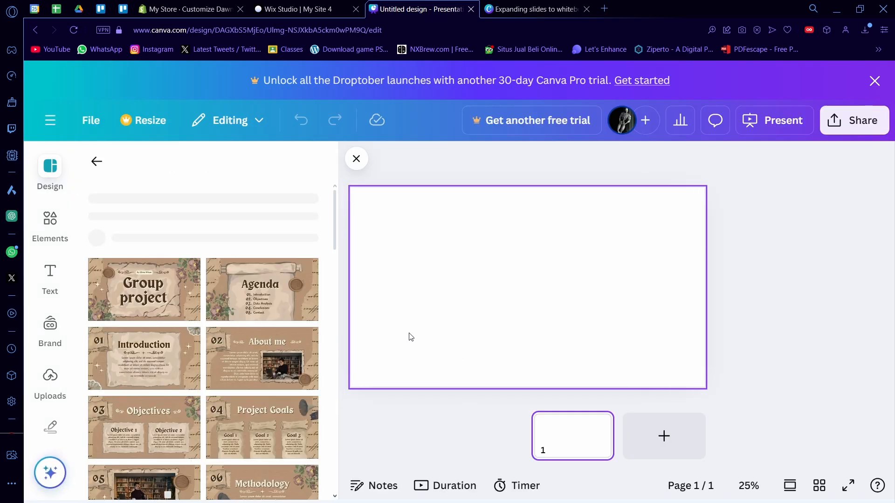
click(172, 313)
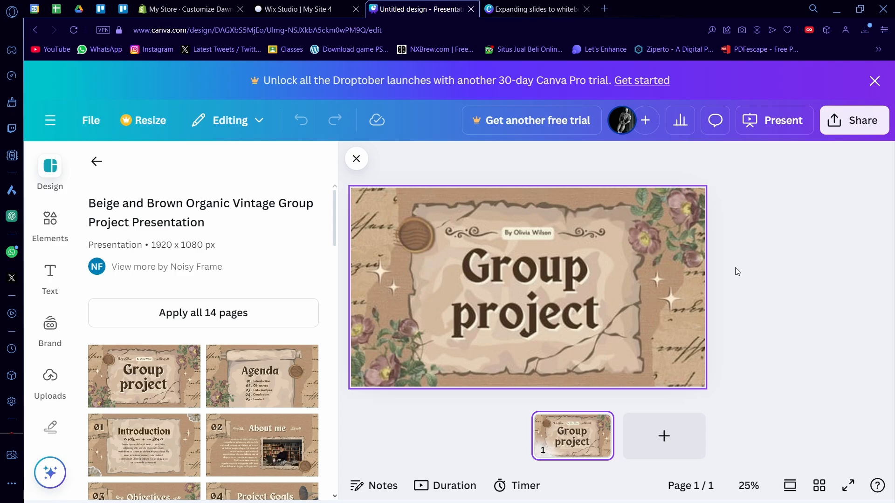
Step: Inspect the cover's title text and background image through their context menus
click(490, 278)
right_click(481, 294)
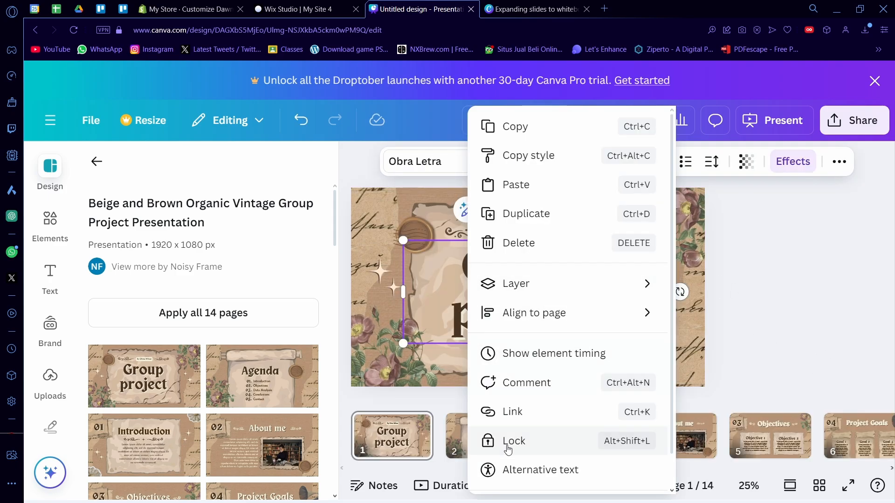
scroll(510, 441, down, 1)
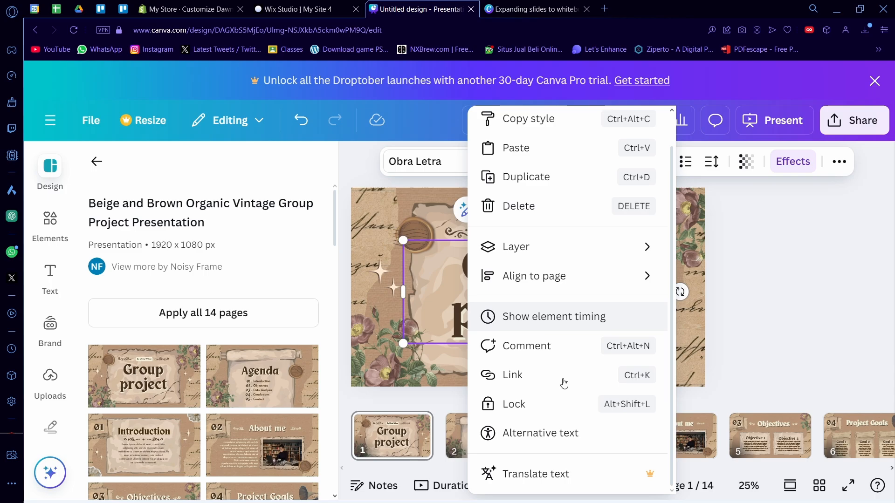
click(710, 371)
click(845, 313)
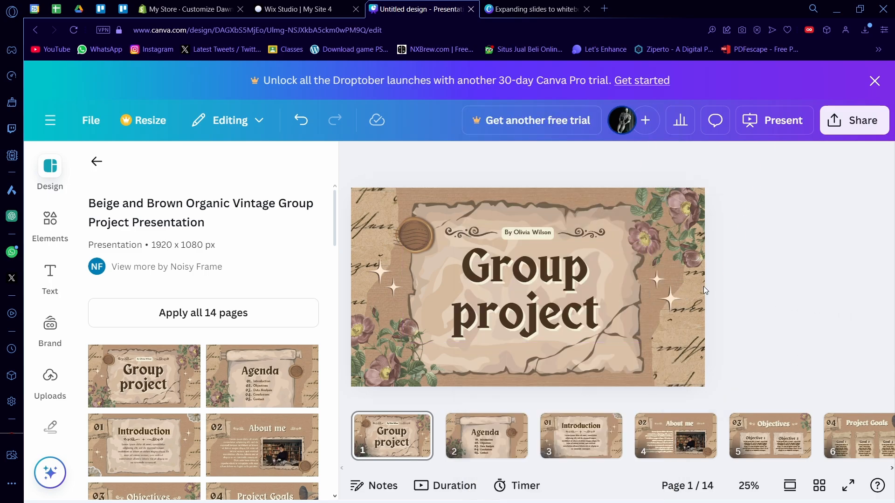
right_click(699, 286)
scroll(720, 364, down, 1)
scroll(728, 350, up, 3)
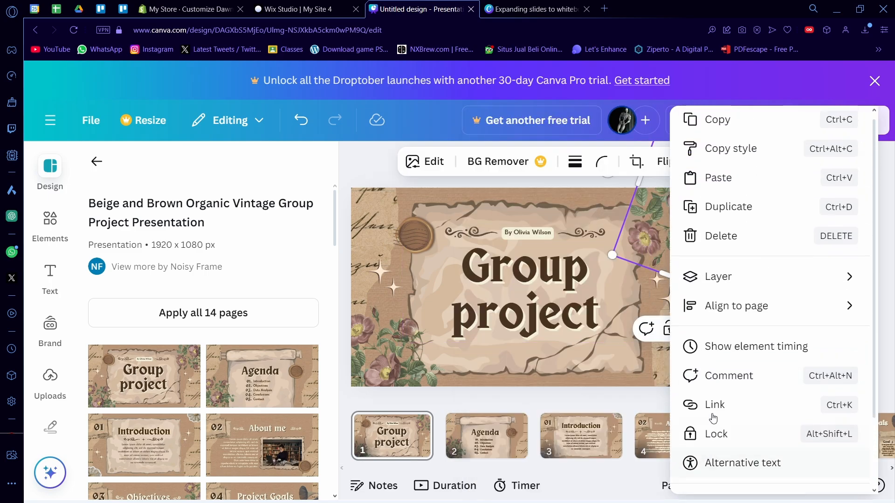
scroll(731, 341, down, 3)
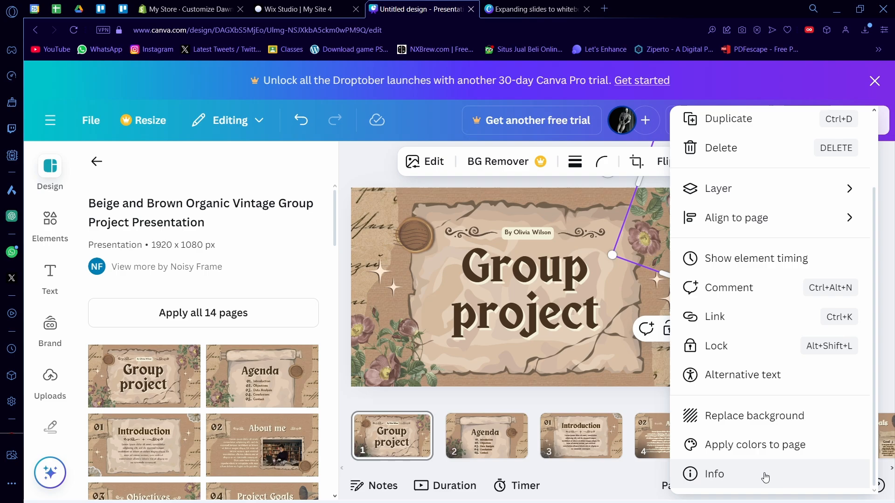
click(492, 441)
Step: Browse pages 3, 2 and 1, check the 02 element's actions, then head to the Canva navigation
click(572, 452)
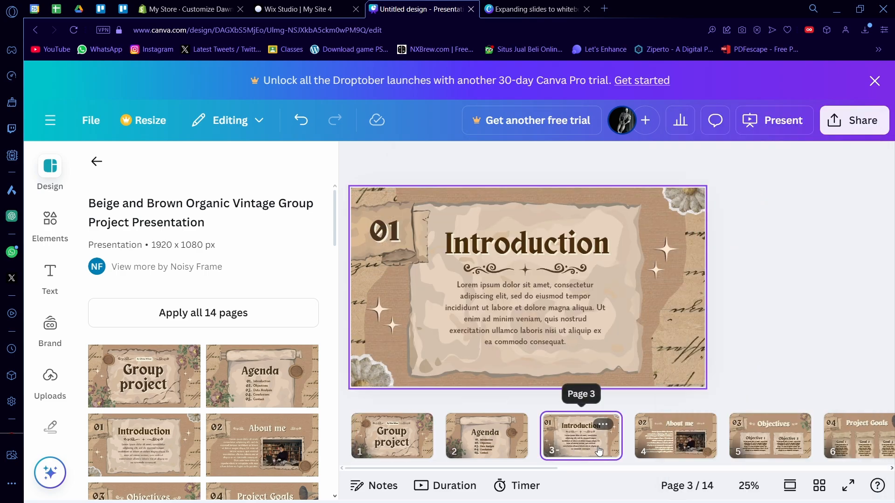
click(464, 453)
click(376, 421)
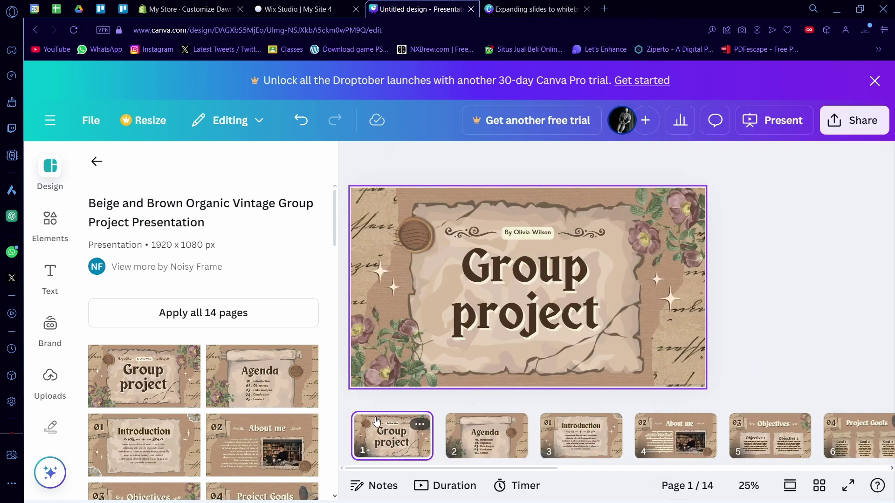
click(97, 161)
scroll(673, 319, down, 2)
scroll(672, 319, down, 1)
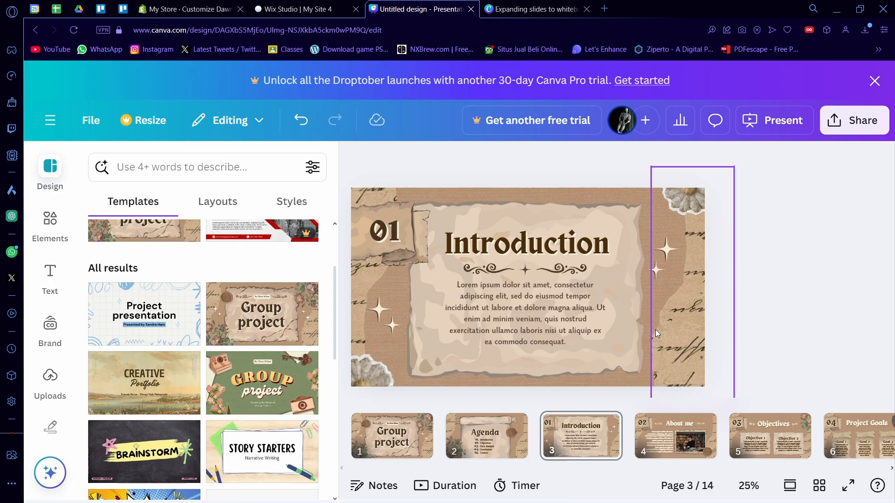
scroll(655, 329, down, 1)
right_click(408, 260)
scroll(470, 360, down, 1)
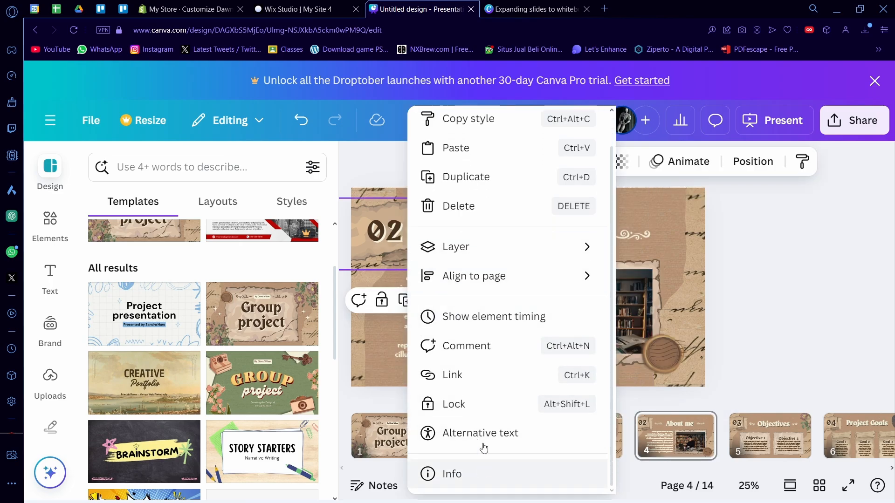
scroll(479, 420, up, 1)
click(683, 255)
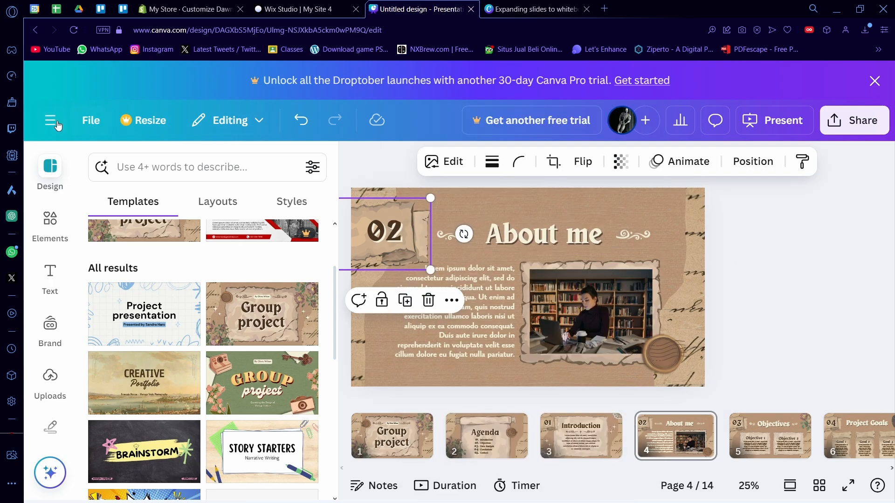
click(90, 121)
click(50, 121)
Step: Leave the Group project deck, expand the new blank page into a whiteboard, and dismiss the Pro upgrade offer
click(47, 135)
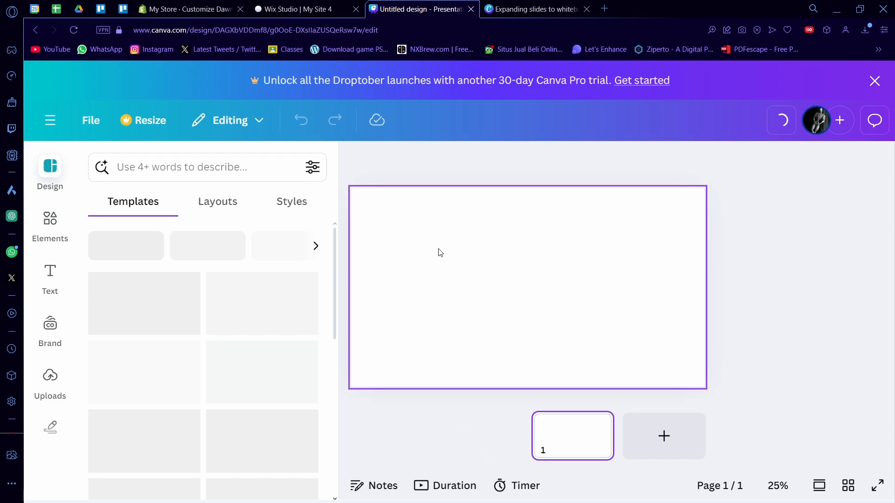
right_click(437, 261)
click(513, 448)
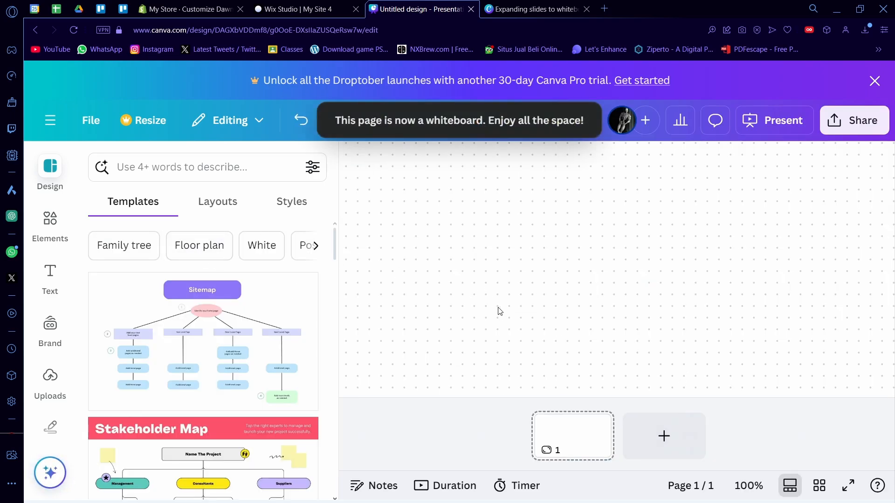
scroll(268, 300, down, 2)
scroll(234, 355, down, 2)
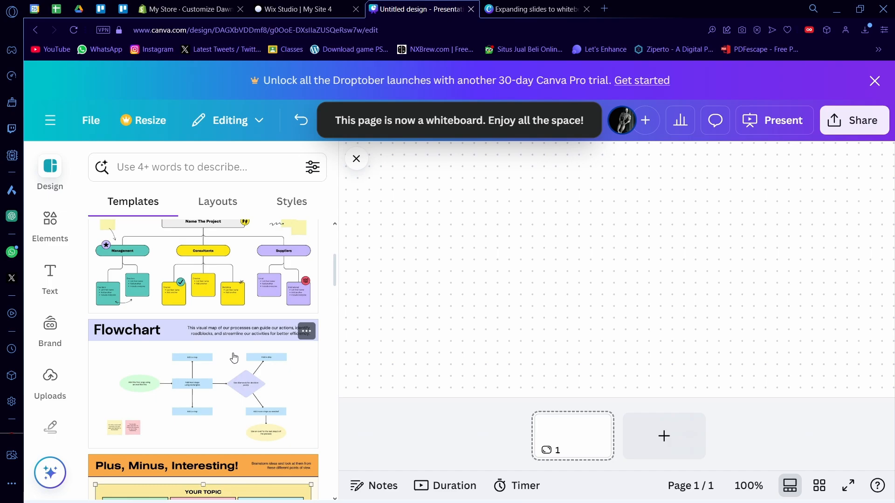
scroll(233, 357, down, 3)
scroll(233, 357, down, 2)
scroll(233, 356, up, 2)
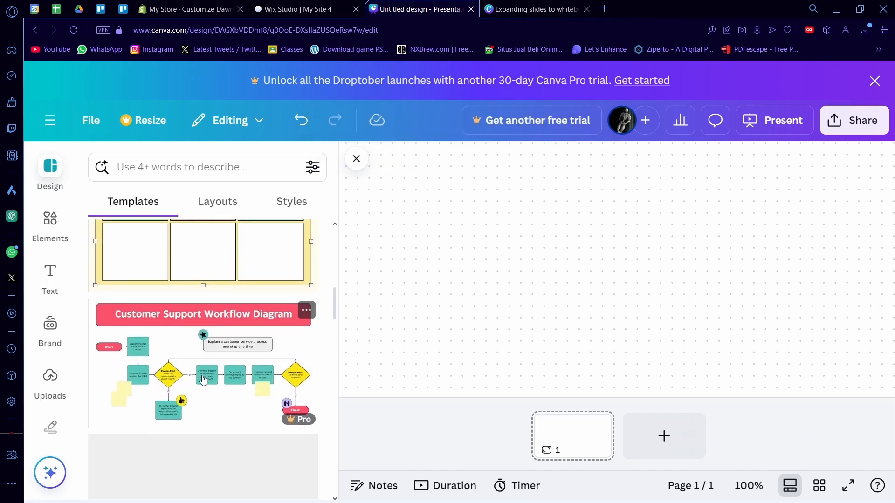
drag(234, 356, 577, 267)
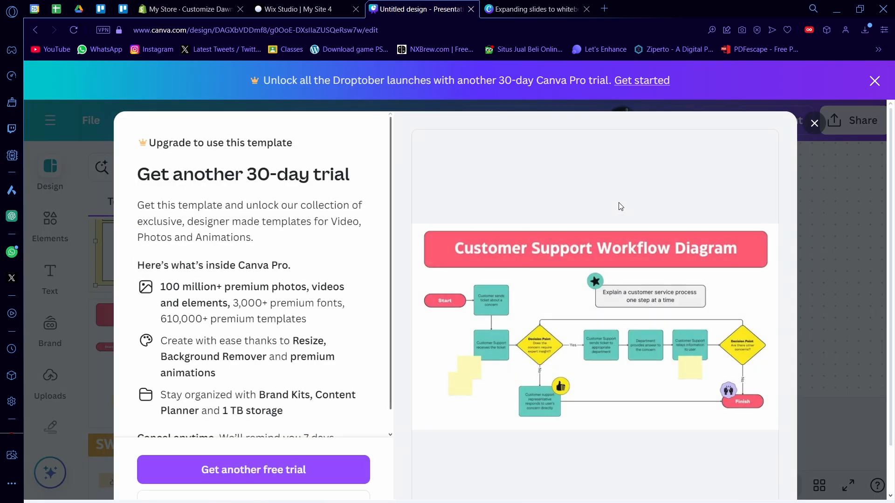
click(811, 126)
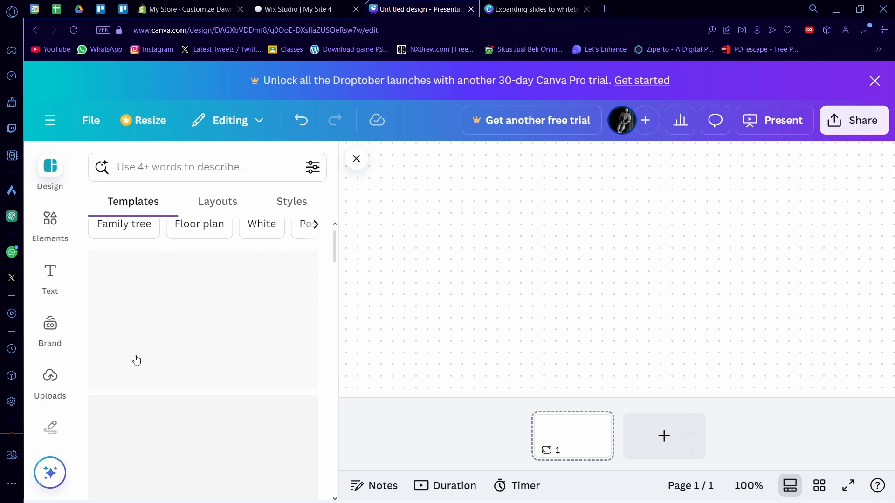
Step: Apply the Sitemap whiteboard template so the board shows Sitemap and Work Breakdown Structure sections
click(147, 288)
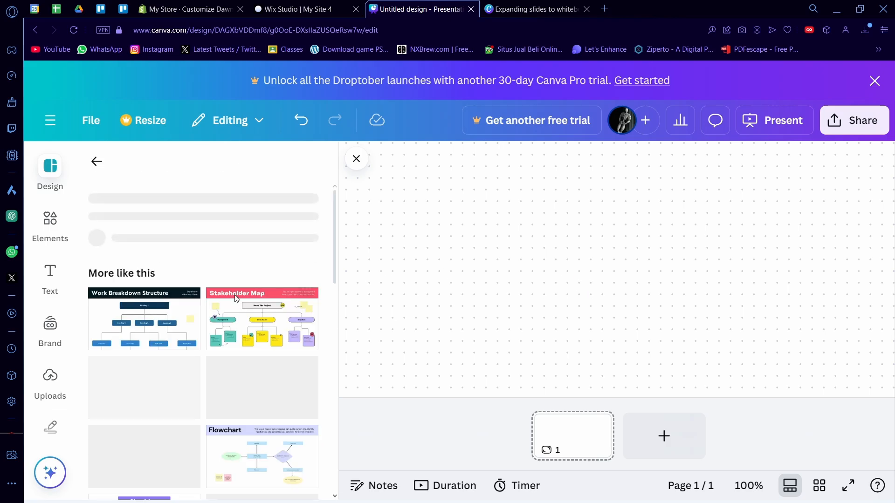
click(142, 345)
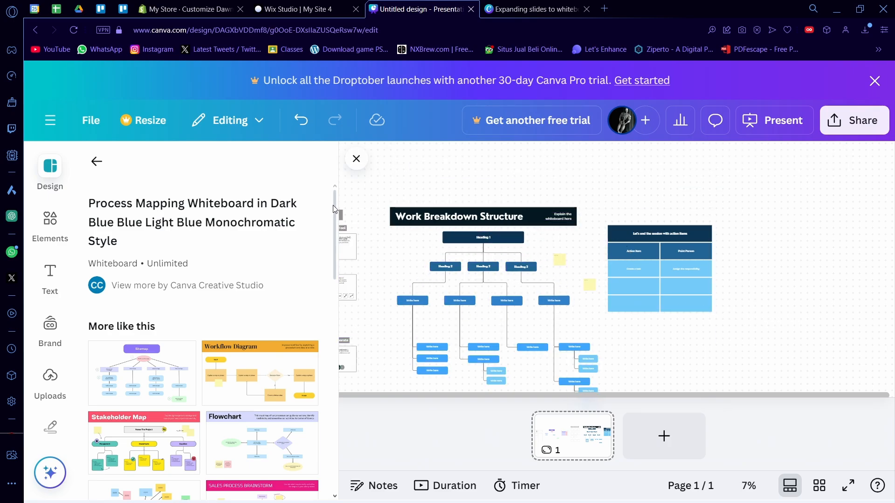
click(356, 159)
scroll(301, 241, left, 2)
scroll(321, 259, left, 3)
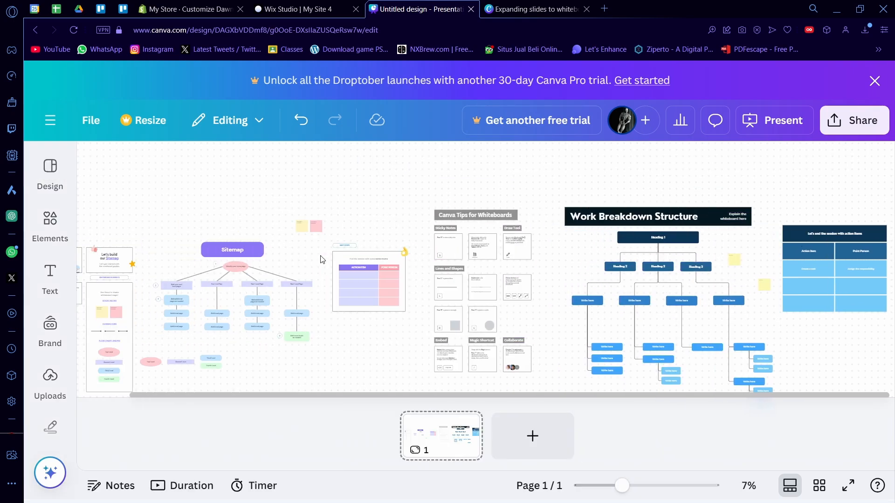